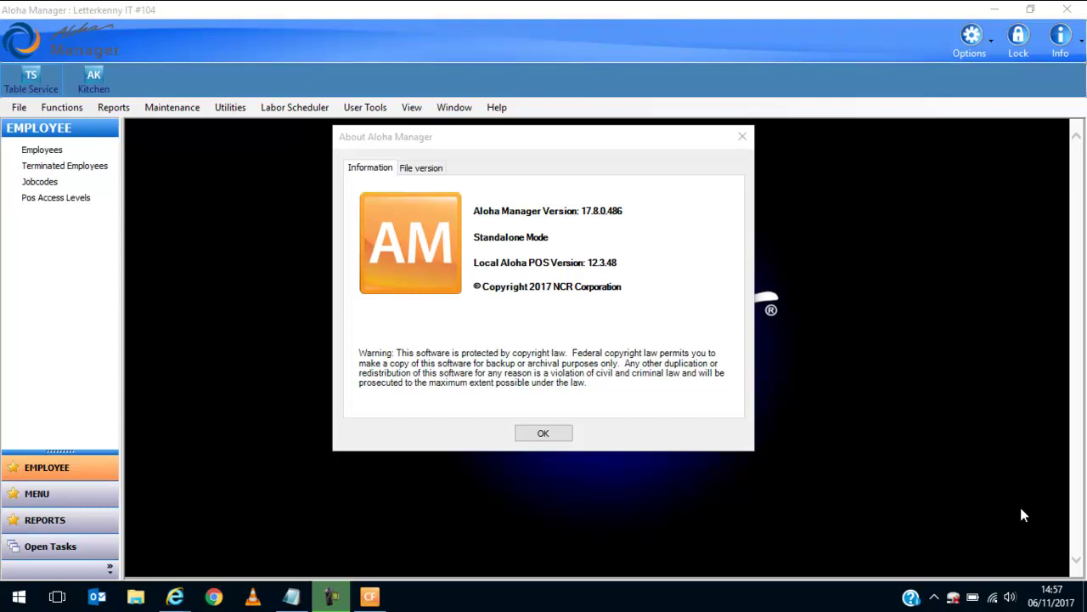
Step: Open the Rest LYIT Class menu record and examine the submenu buttons on the first two pages of its layout
left_click(553, 433)
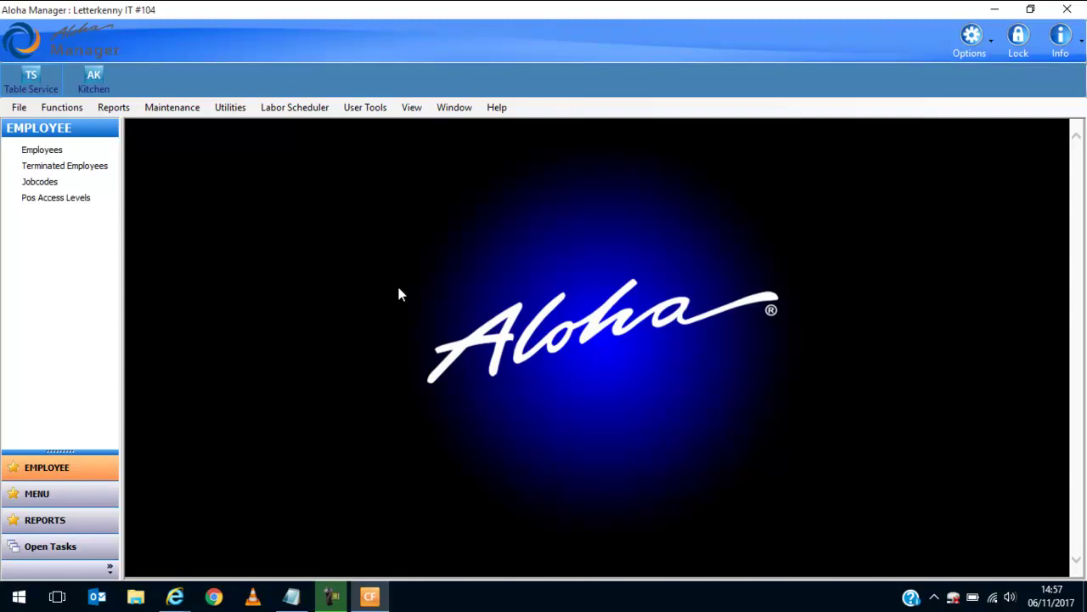
left_click(174, 108)
mouse_move(192, 148)
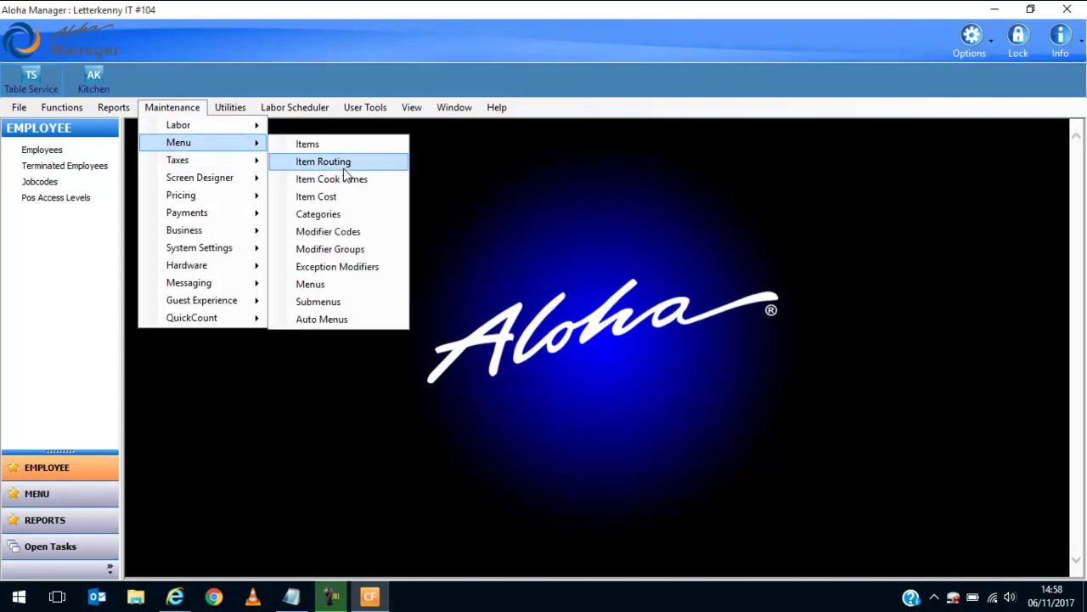
left_click(319, 284)
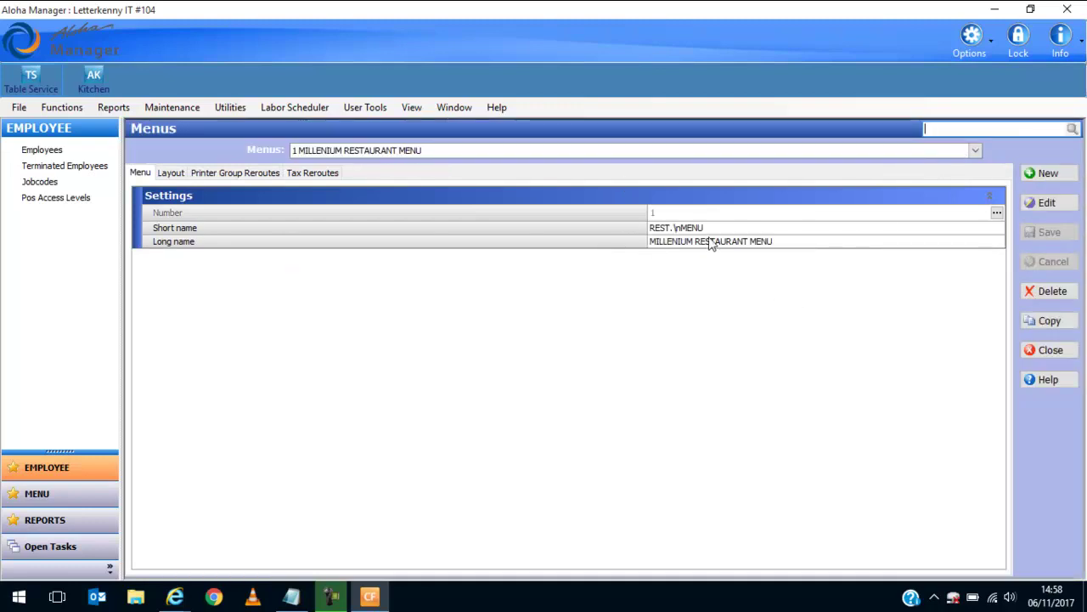
left_click(975, 150)
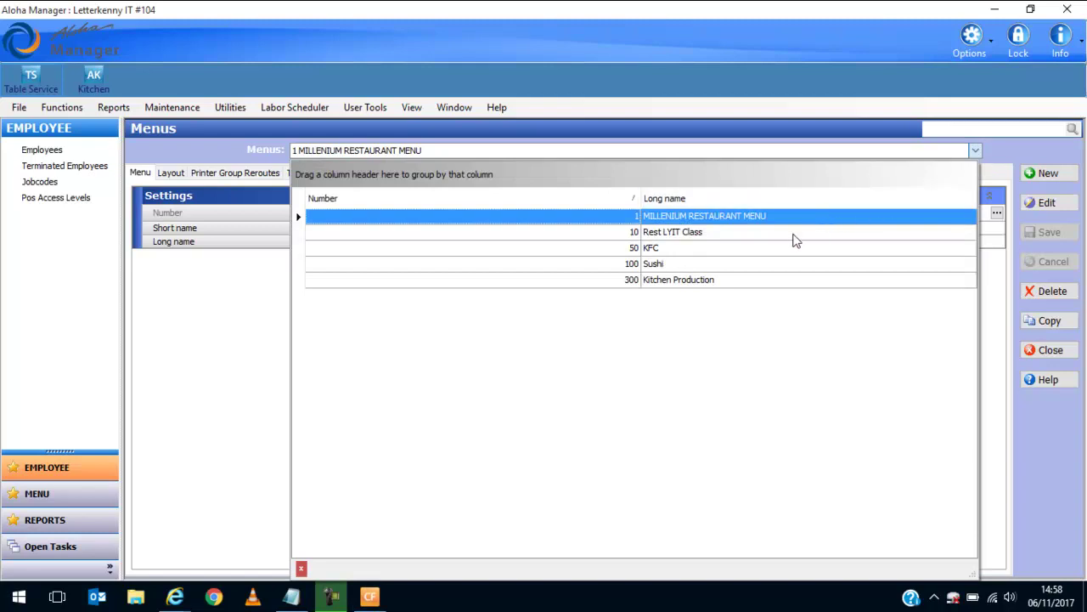
left_click(789, 238)
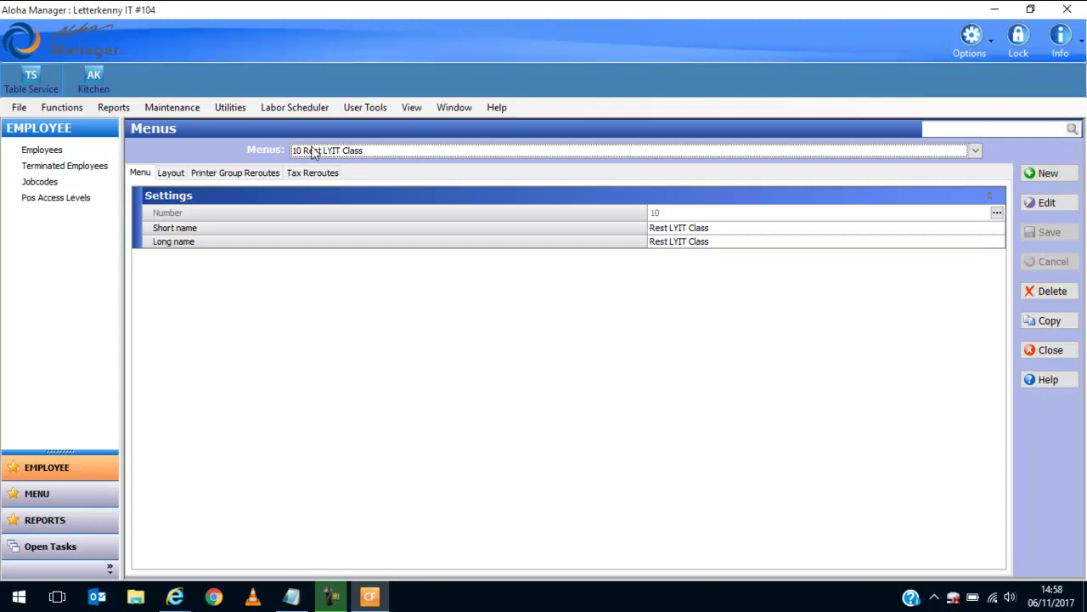
left_click(172, 179)
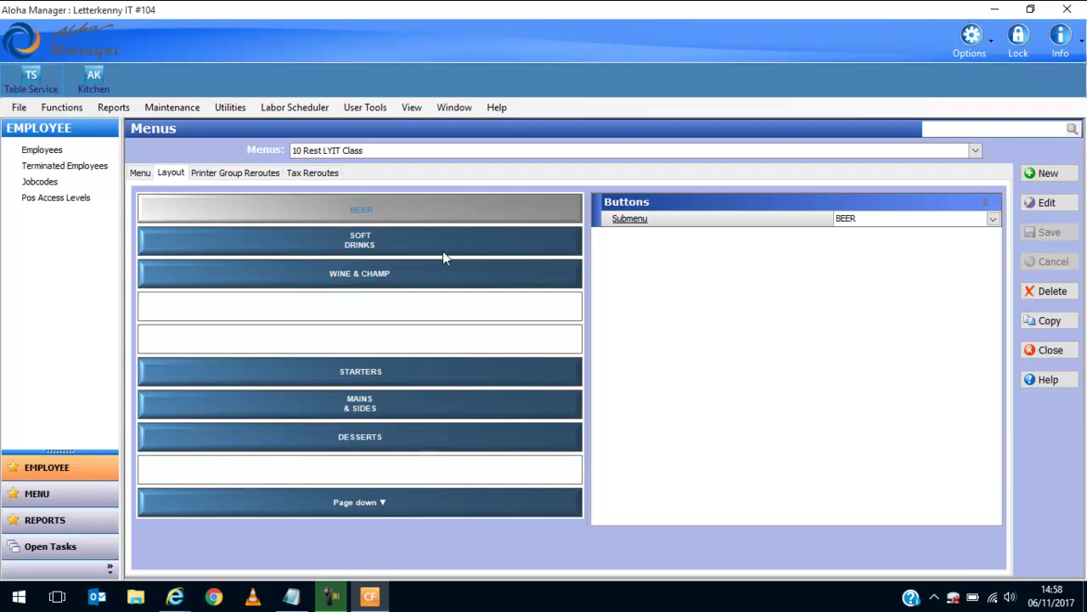
left_click(350, 508)
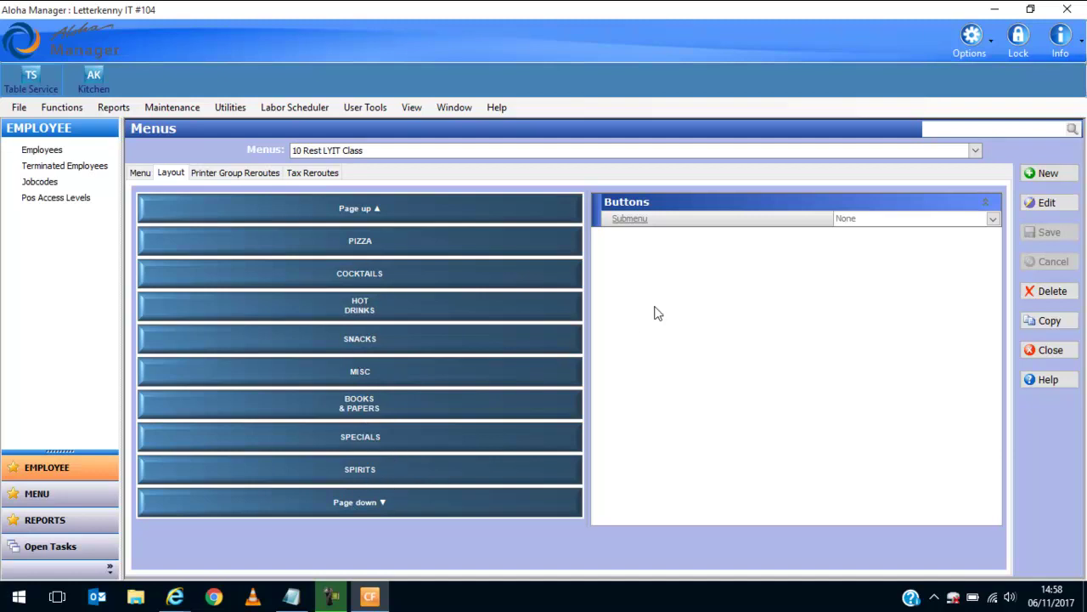
left_click(1053, 352)
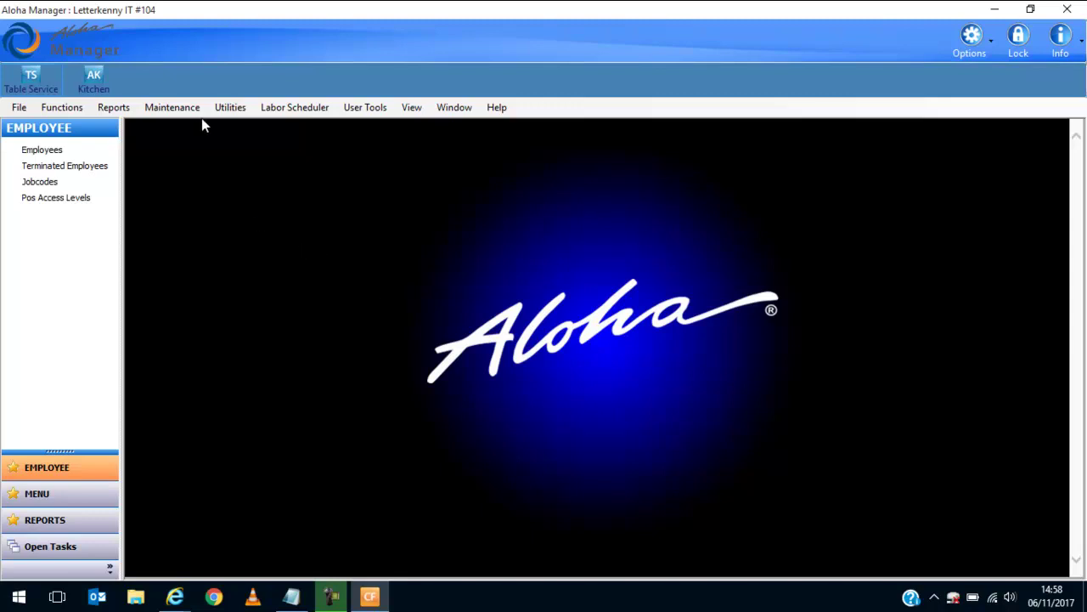
Step: Open the menu Items maintenance records and check the grid view of all items before returning to the single-item view
left_click(172, 107)
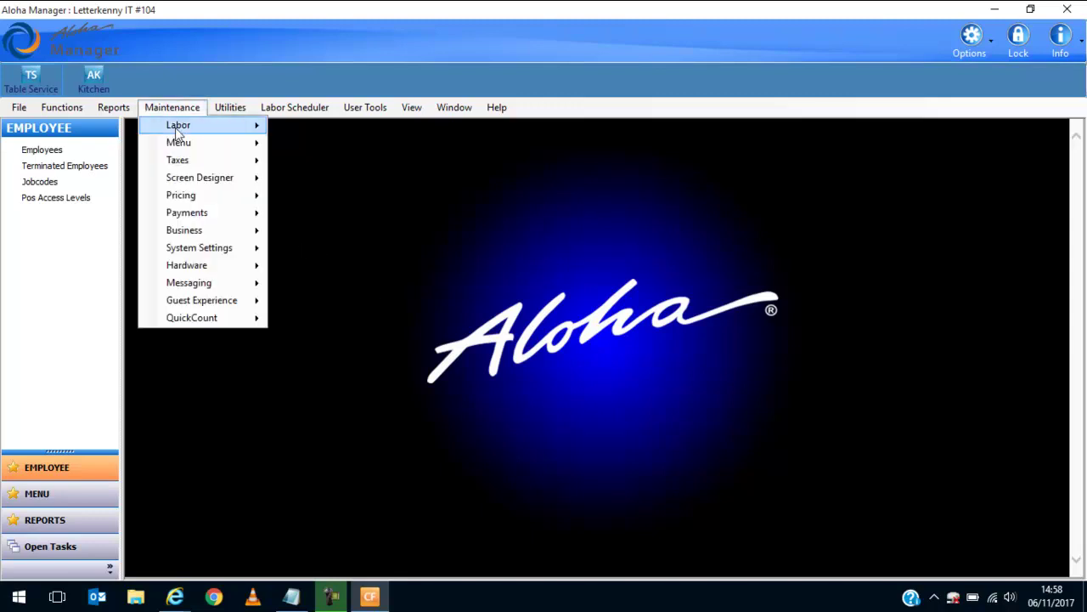
mouse_move(178, 143)
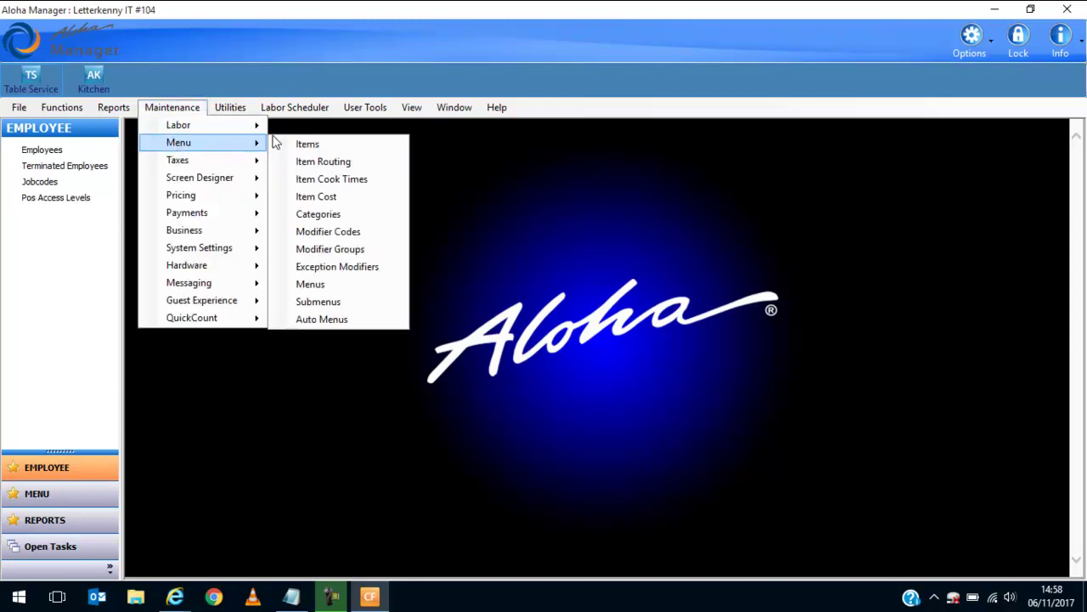
left_click(321, 154)
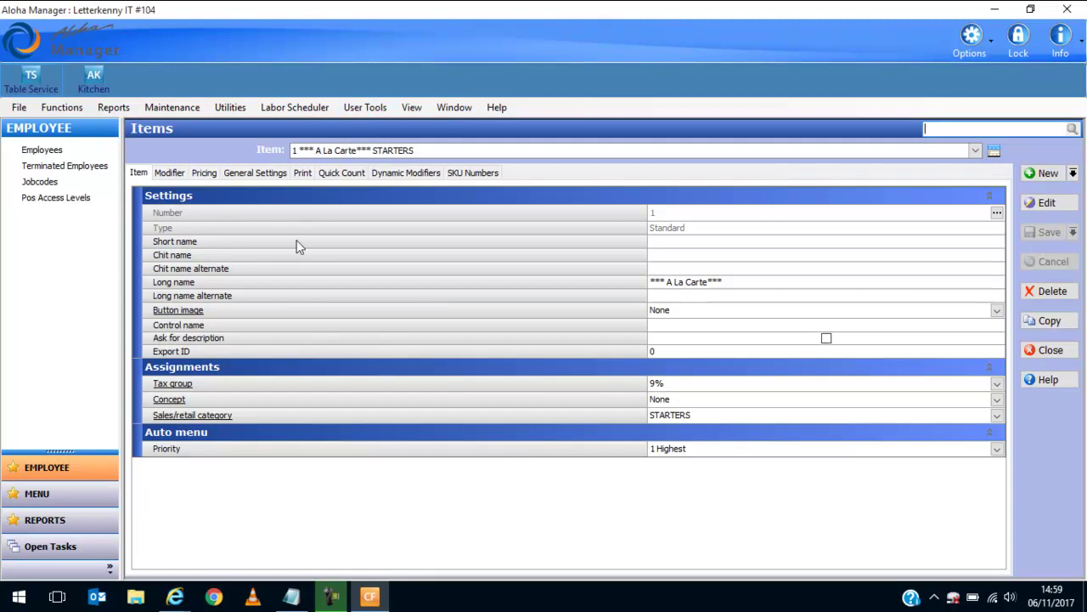
left_click(996, 155)
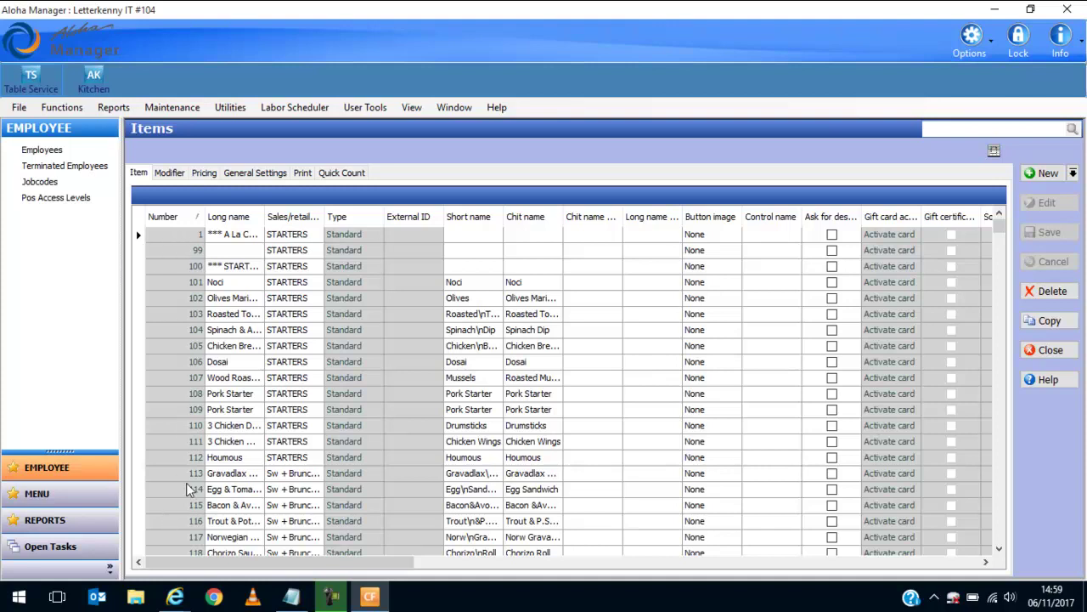
left_click(996, 151)
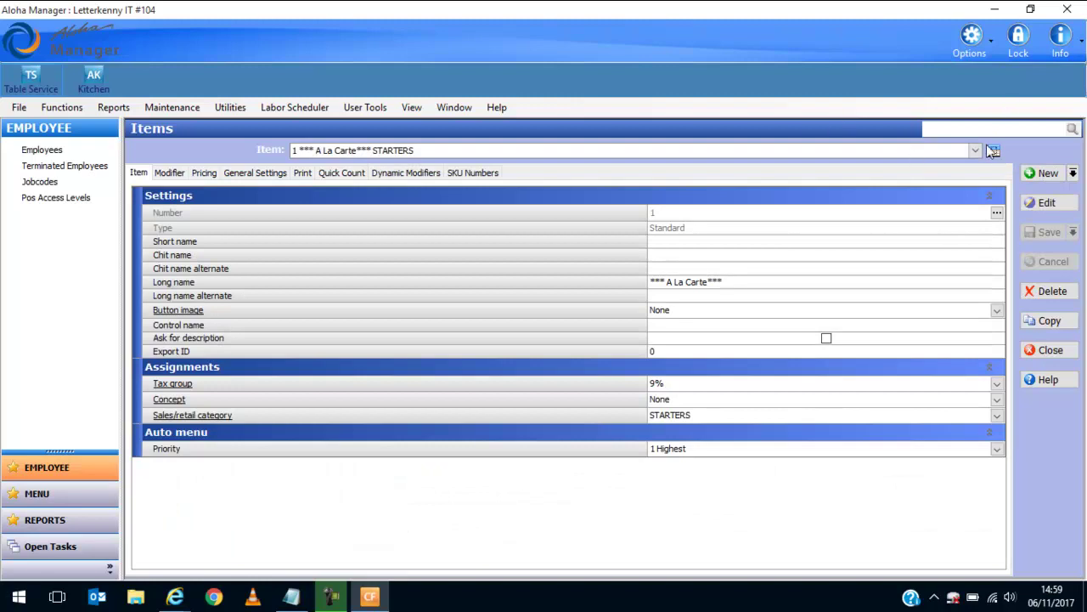
Step: Browse the list of existing items to examine how item numbers are grouped under category headings
left_click(976, 150)
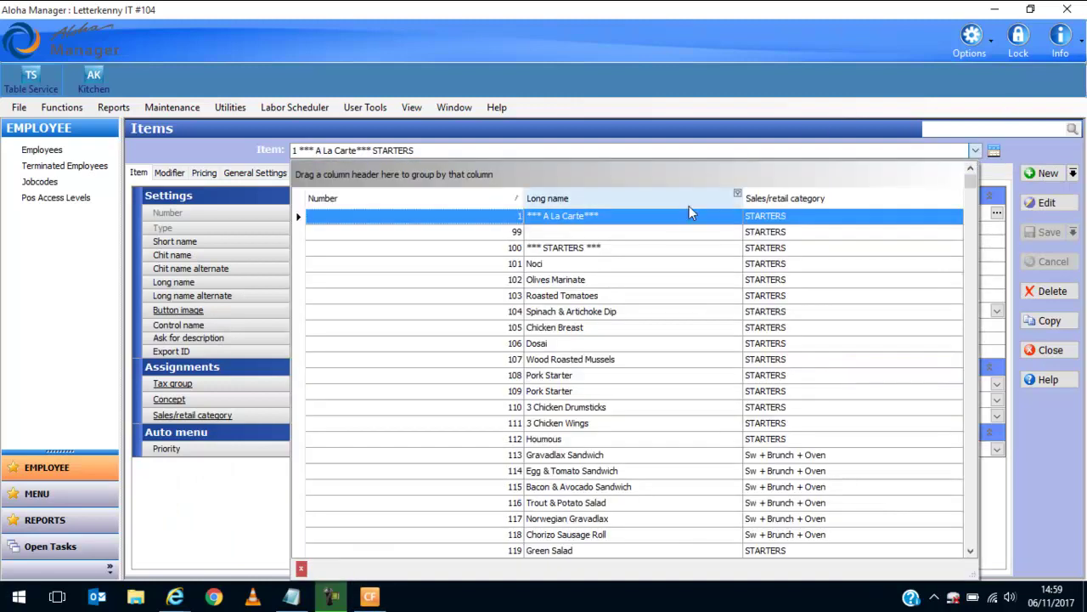
left_click(970, 551)
left_click(970, 552)
left_click(971, 551)
left_click(971, 552)
left_click(971, 552)
left_click(971, 551)
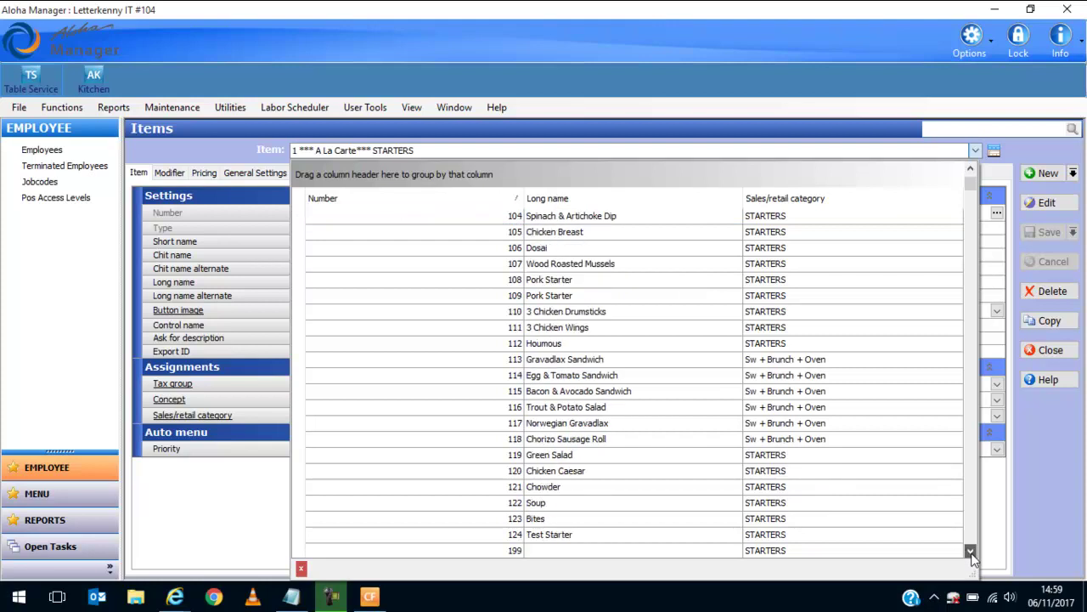
scroll(971, 551, "down", 2)
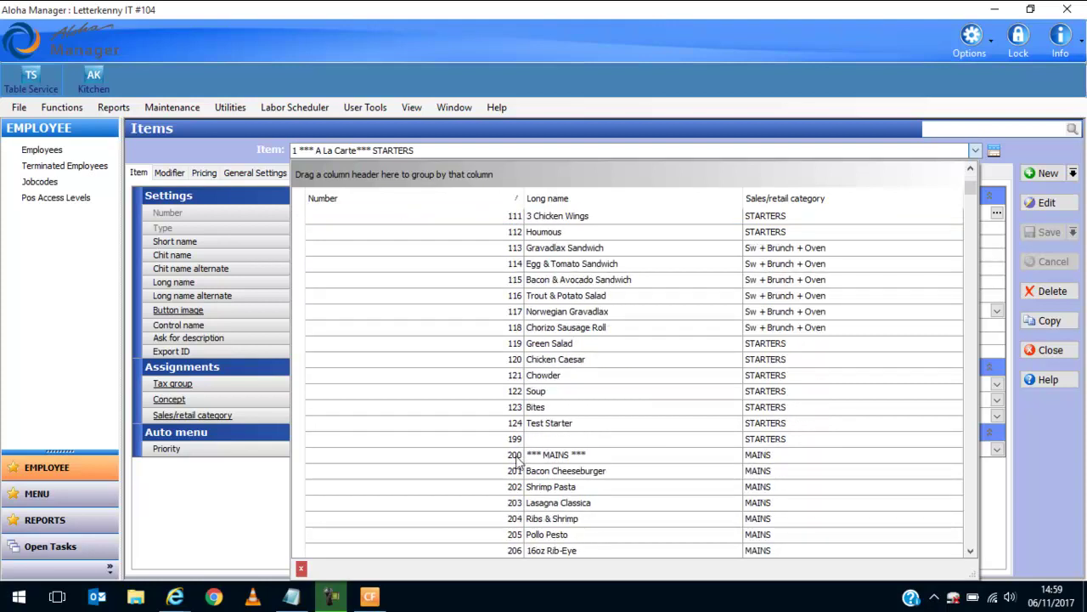
scroll(971, 554, "down", 7)
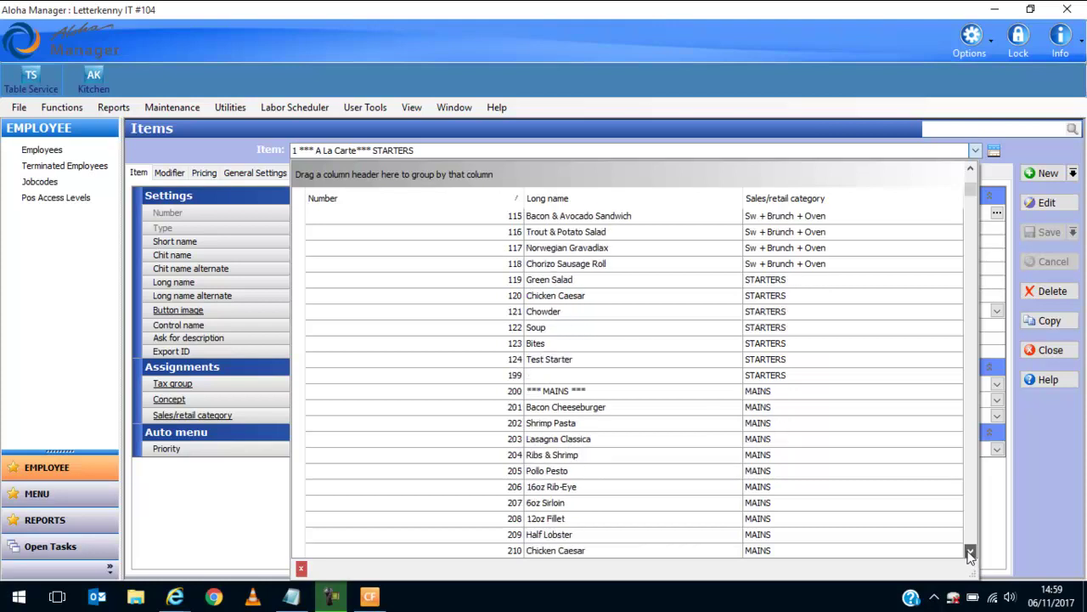
scroll(971, 553, "down", 1)
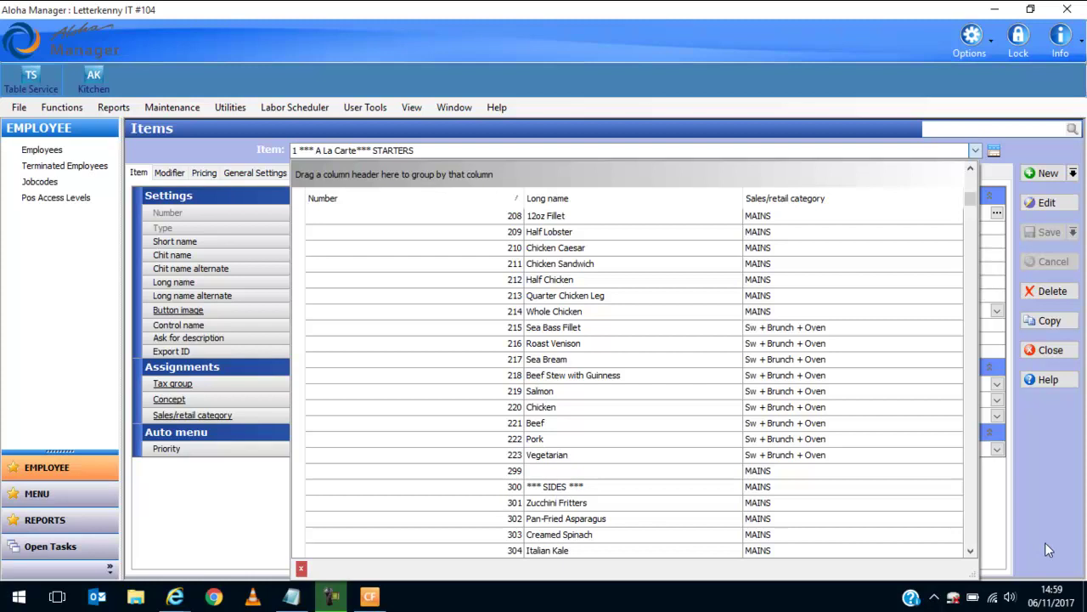
scroll(971, 552, "down", 5)
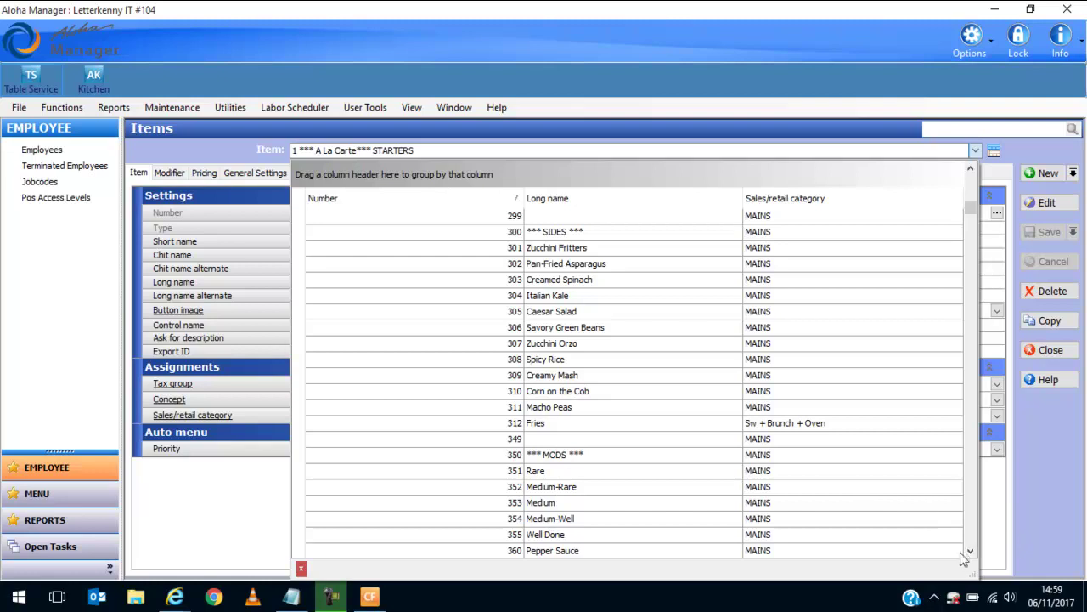
scroll(971, 552, "down", 4)
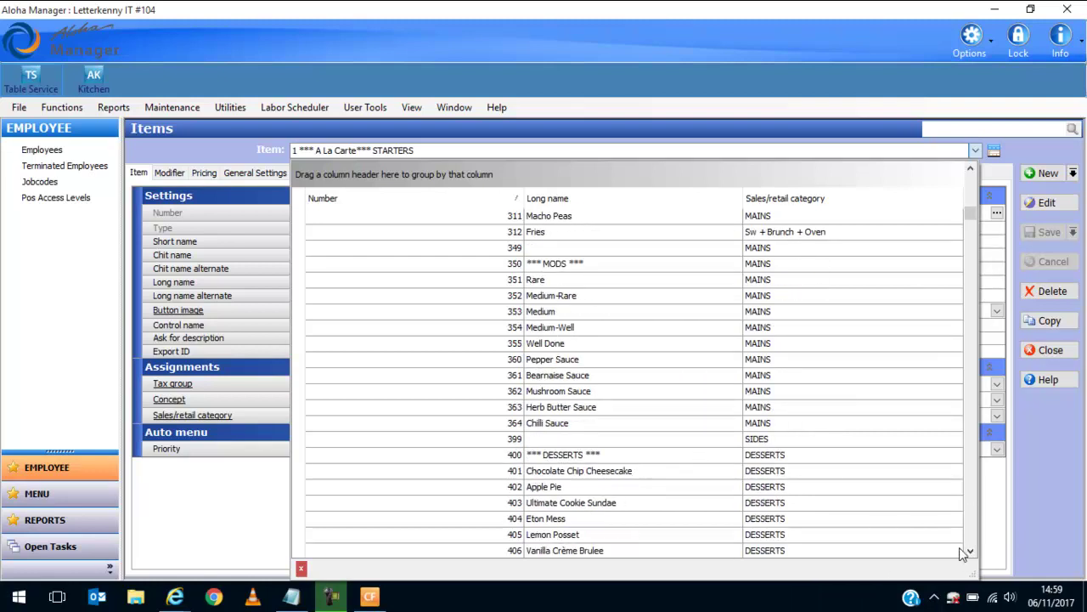
scroll(971, 552, "down", 4)
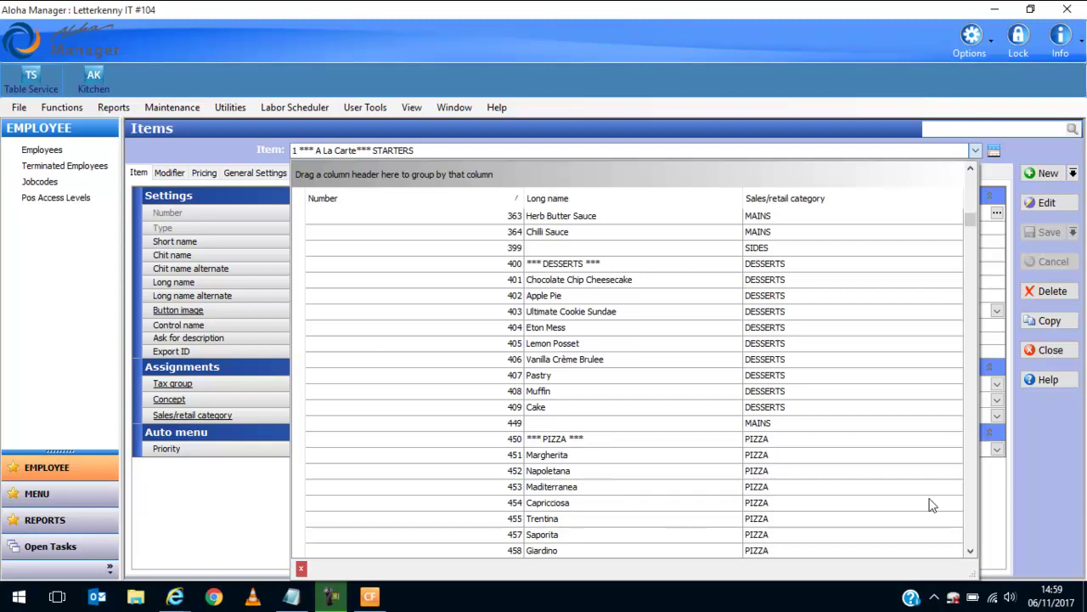
left_click(971, 553)
scroll(971, 552, "down", 10)
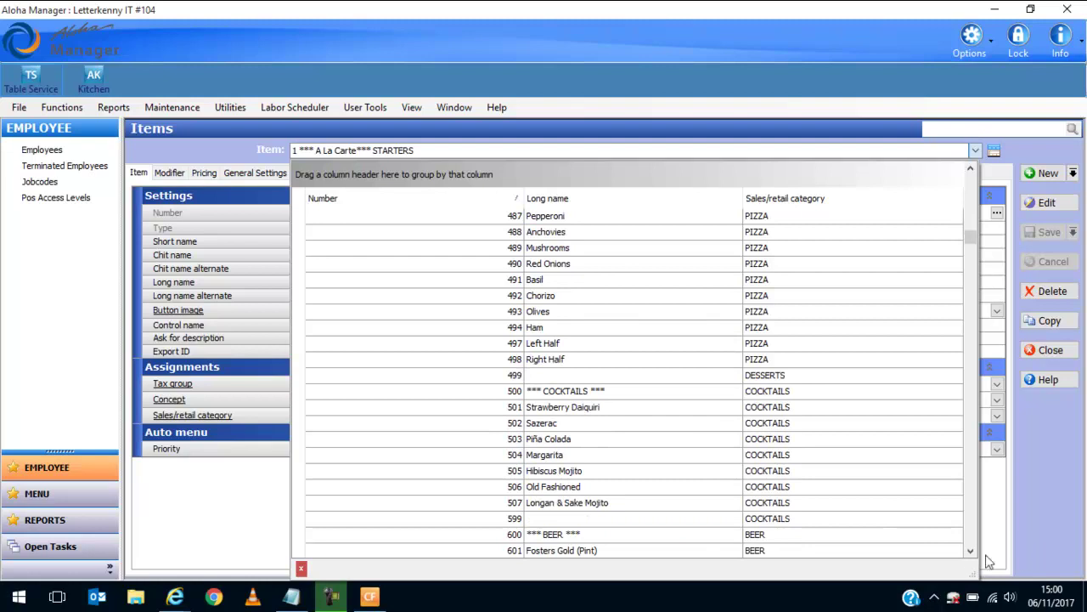
scroll(966, 551, "down", 4)
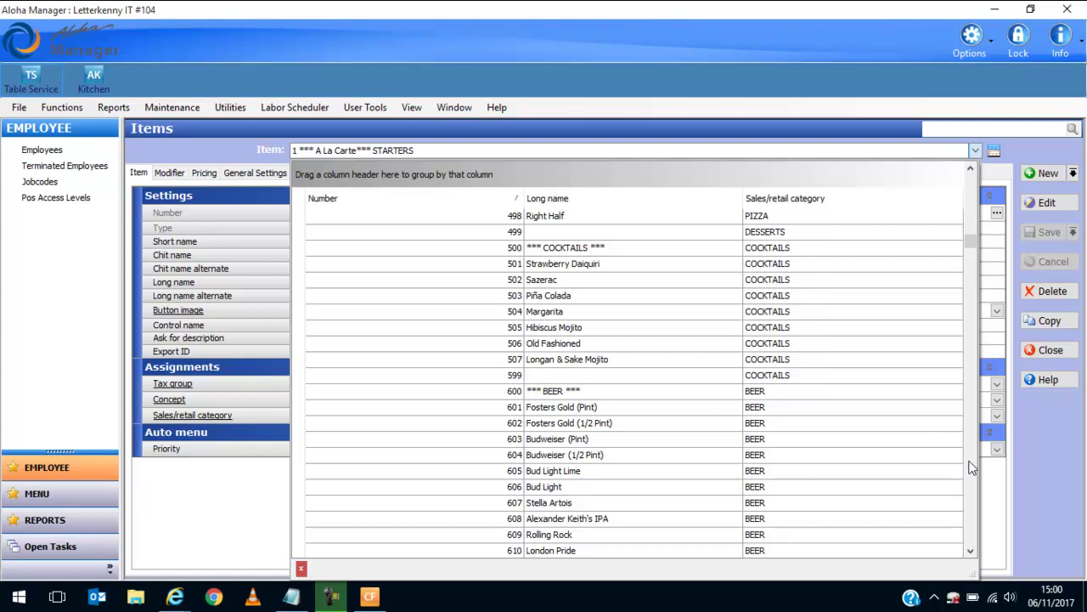
left_click(971, 550)
left_click_drag(972, 553, 972, 554)
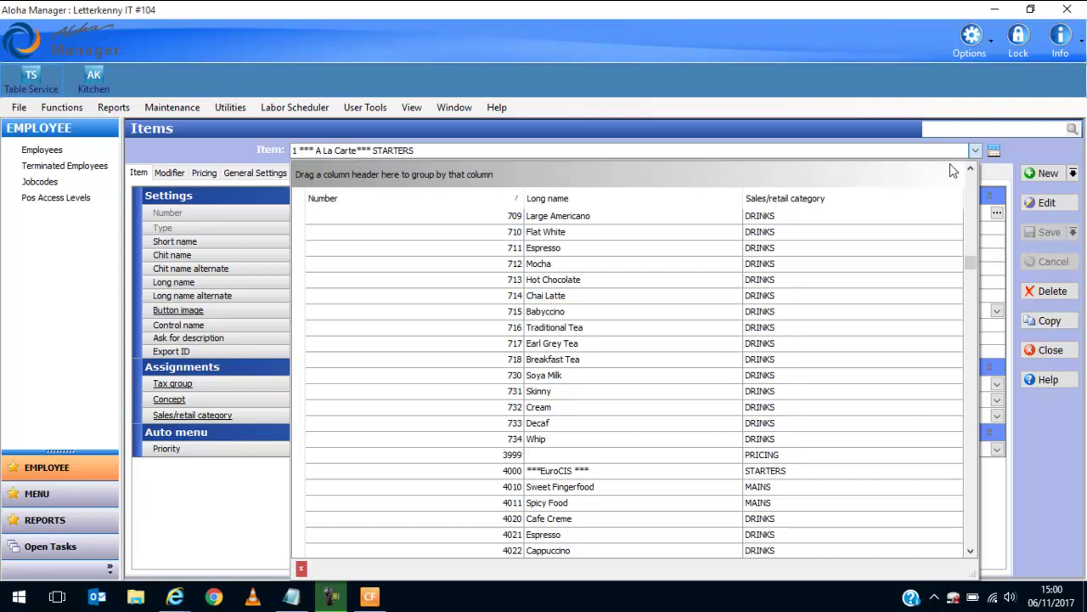
left_click(976, 152)
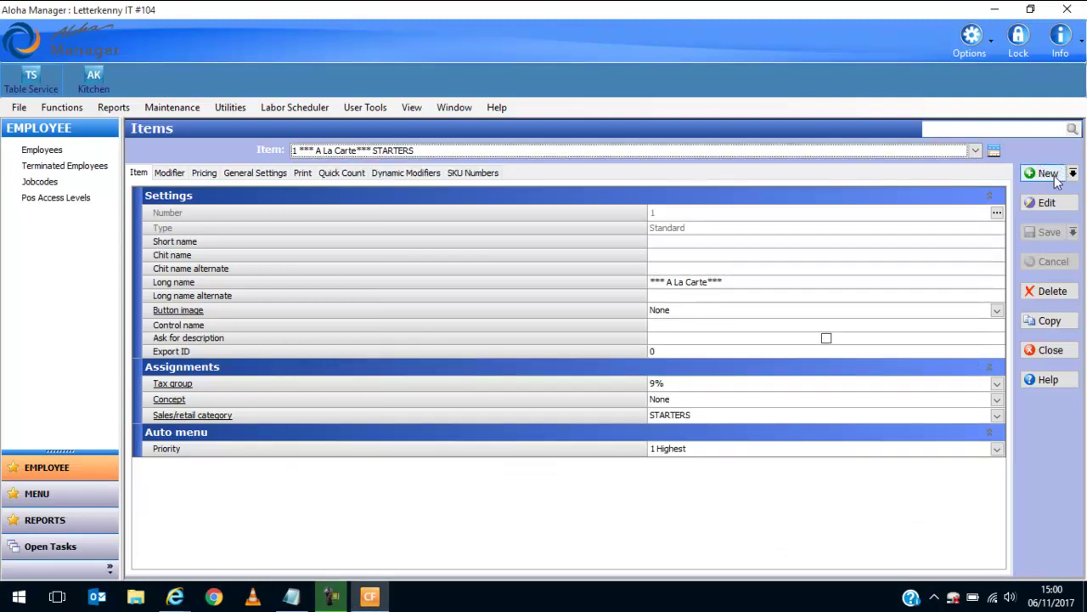
Step: Create a new item numbered 800 with <<MOCKTAILS>> as its short name, chit name and long name
left_click(1047, 173)
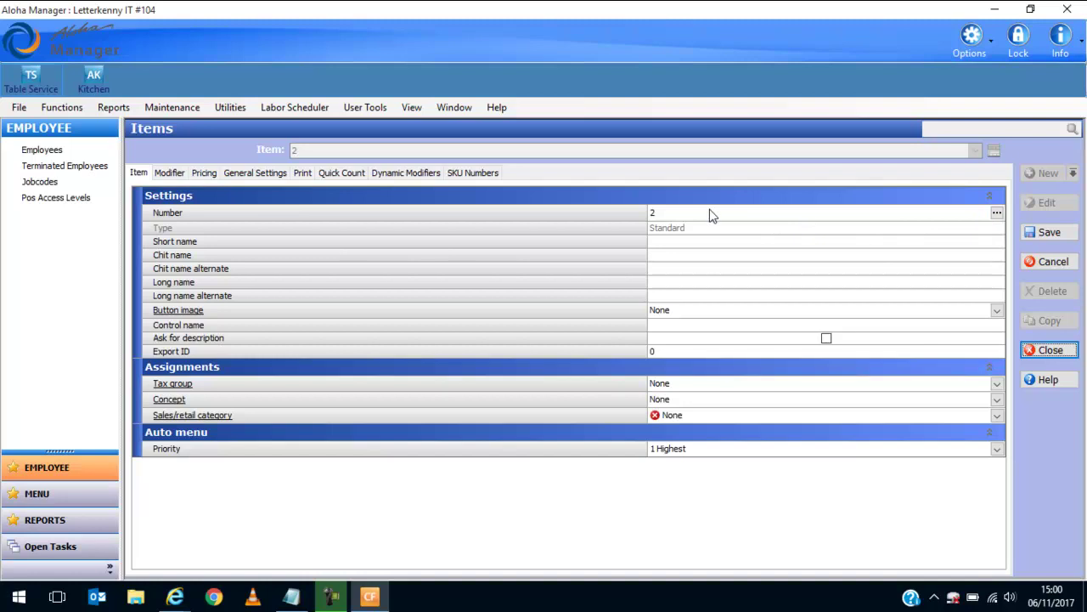
left_click(671, 213)
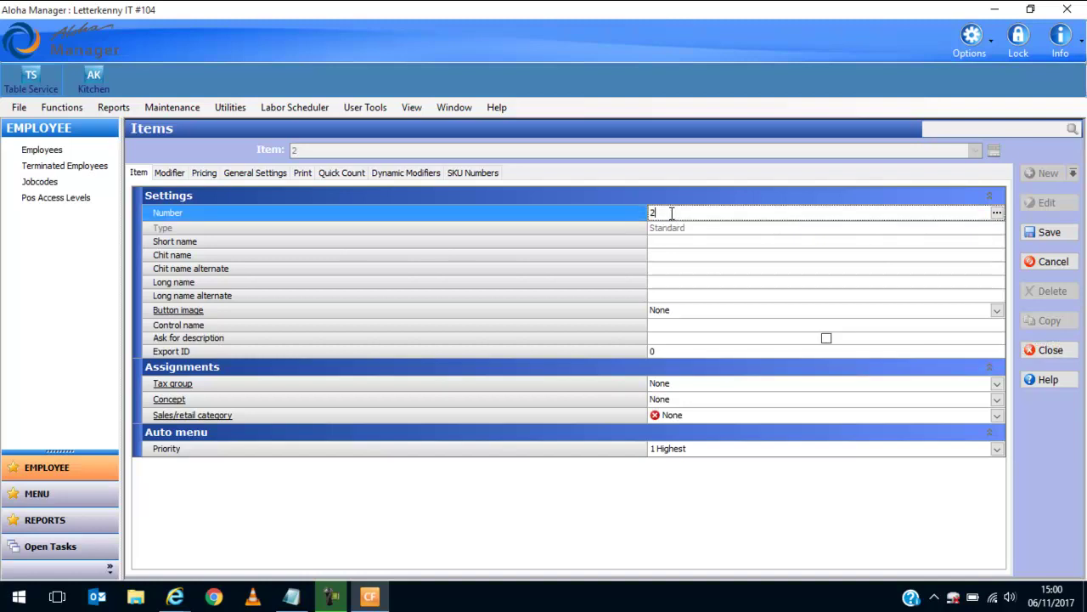
type("800")
left_click(670, 243)
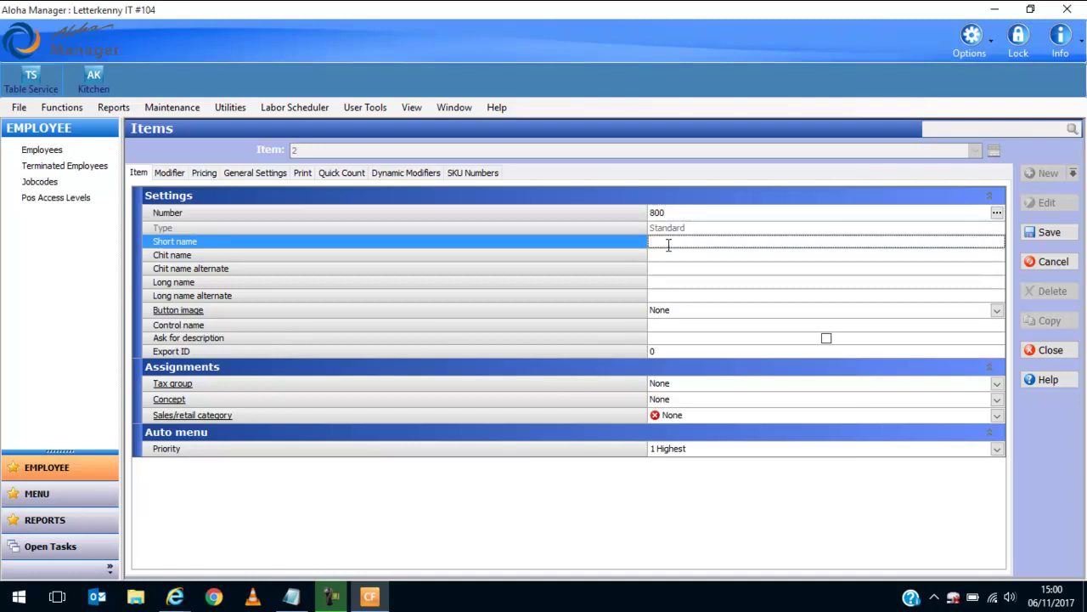
type("<<MOCKTAILS>>")
left_click(683, 257)
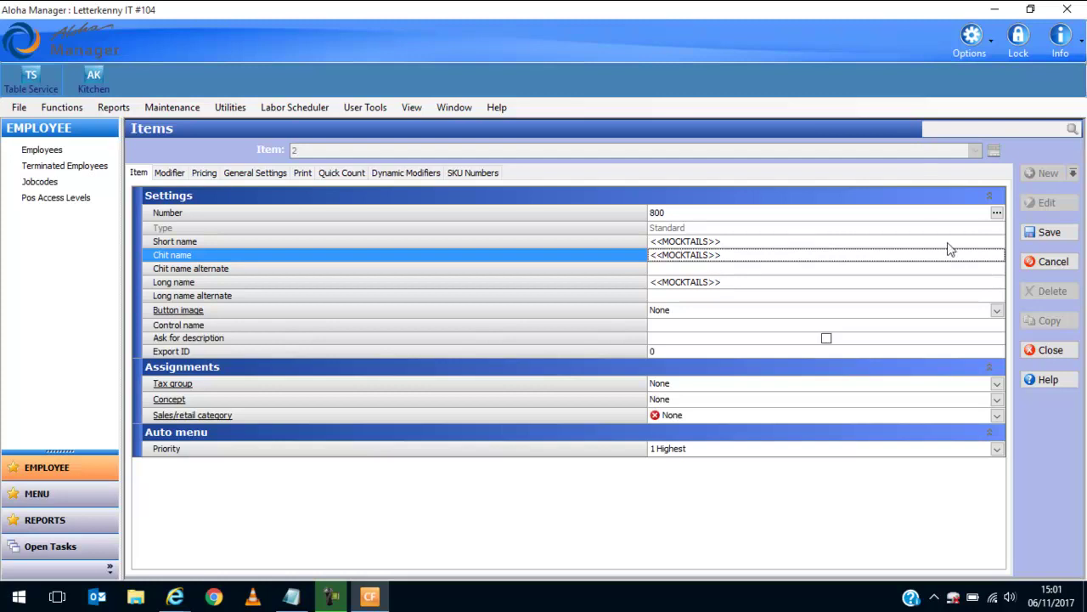
Step: Try to save the <<MOCKTAILS>> item and set its sales/retail category to BEER
left_click(1047, 235)
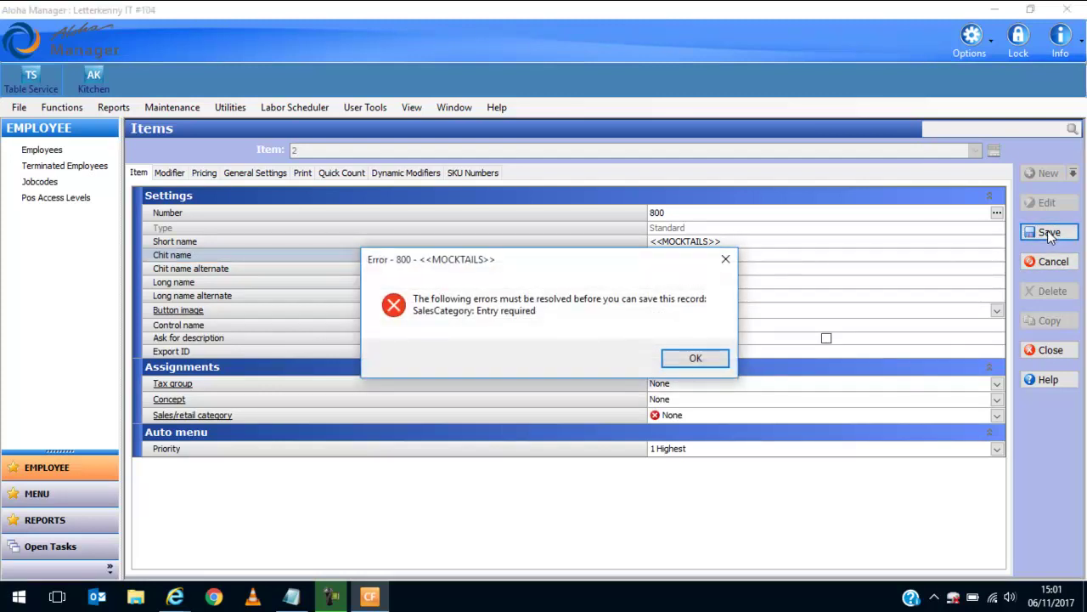
left_click(695, 360)
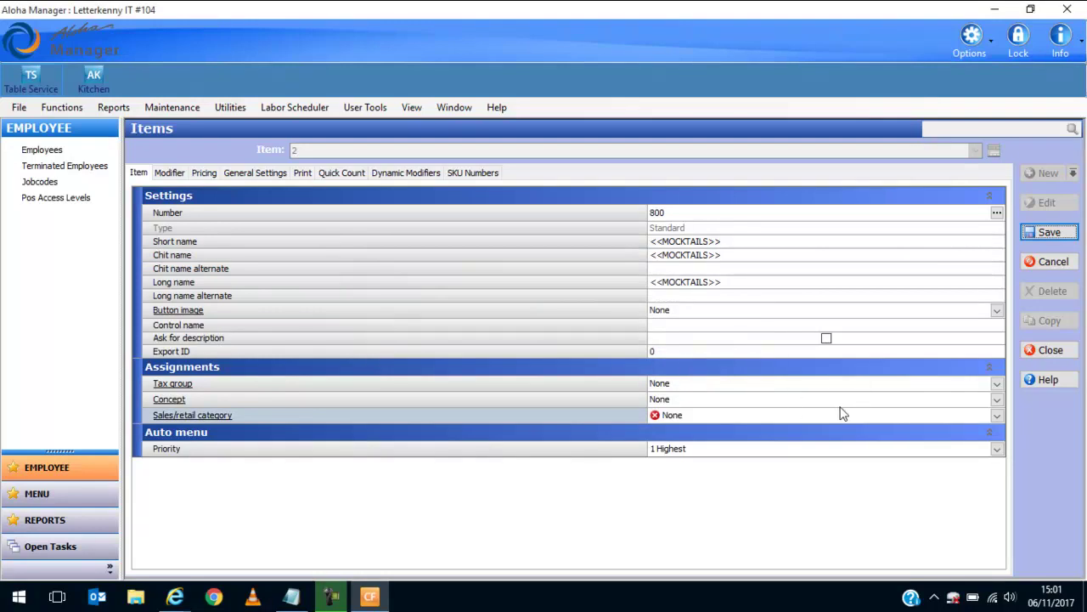
left_click(998, 416)
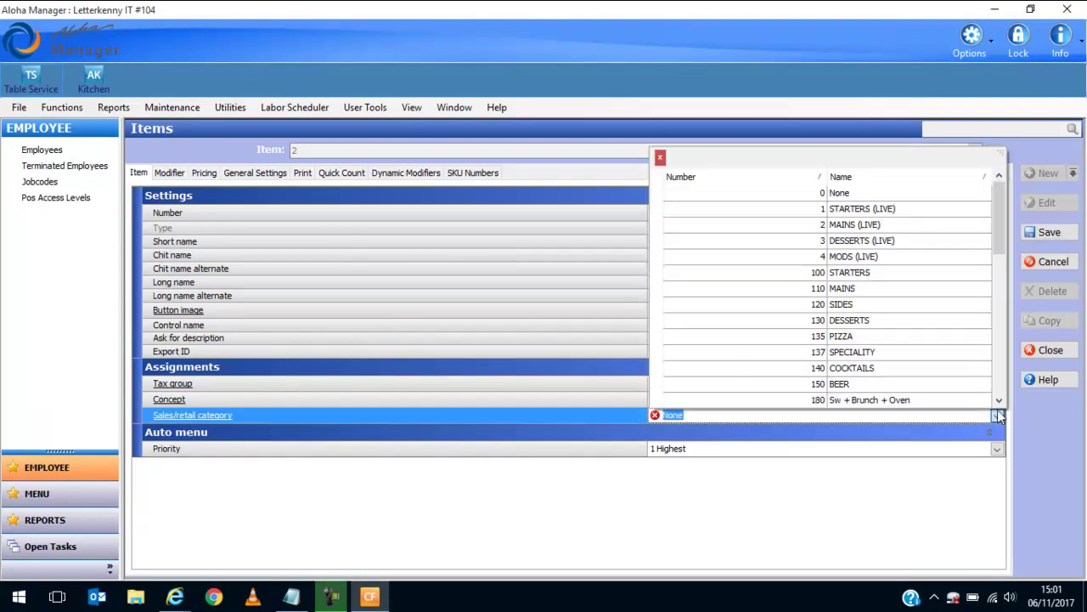
left_click(870, 292)
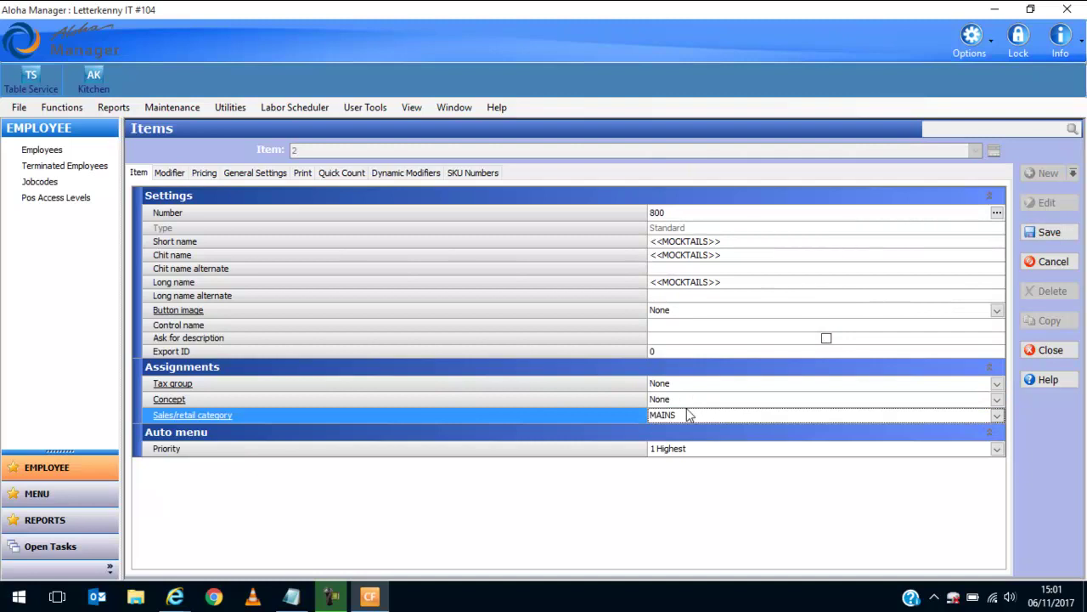
left_click(997, 415)
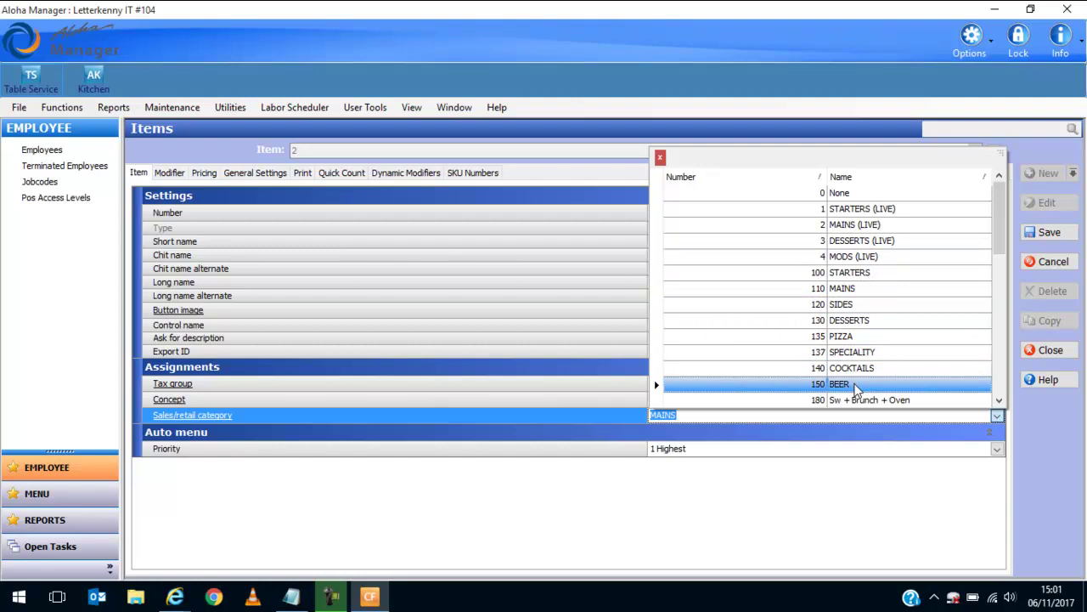
left_click(855, 386)
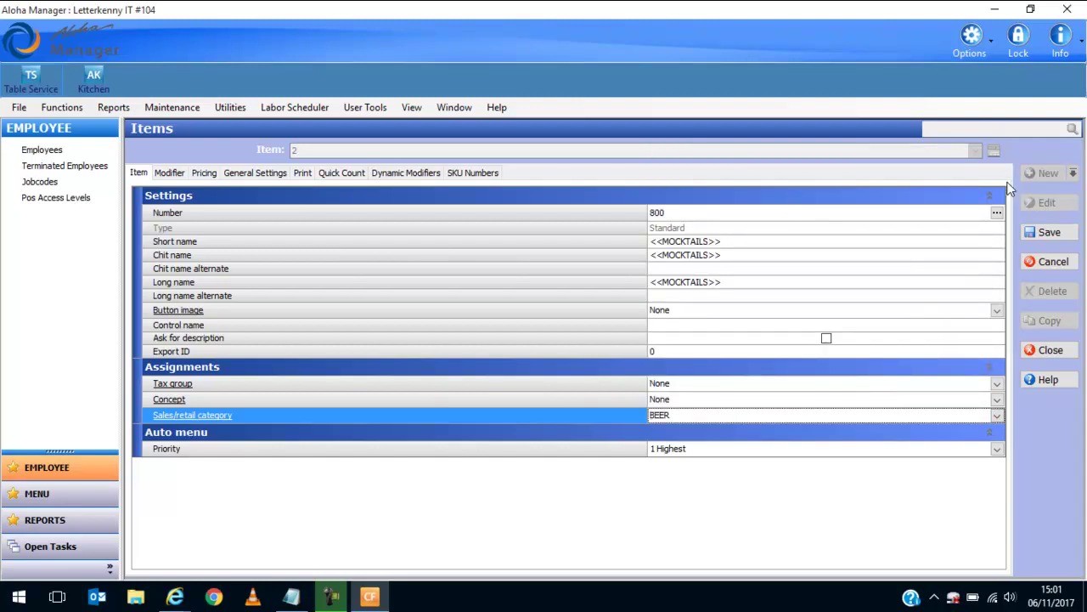
Step: Save the <<MOCKTAILS>> item and decline the real-time update, repeating that choice for all updates in this session
left_click(1043, 233)
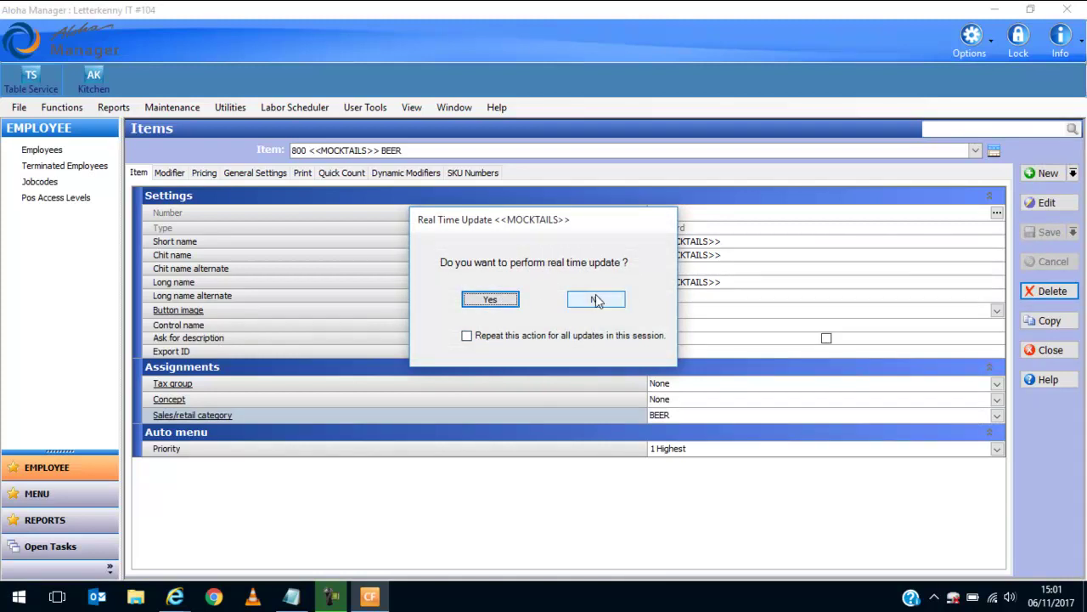
left_click(467, 335)
left_click(604, 302)
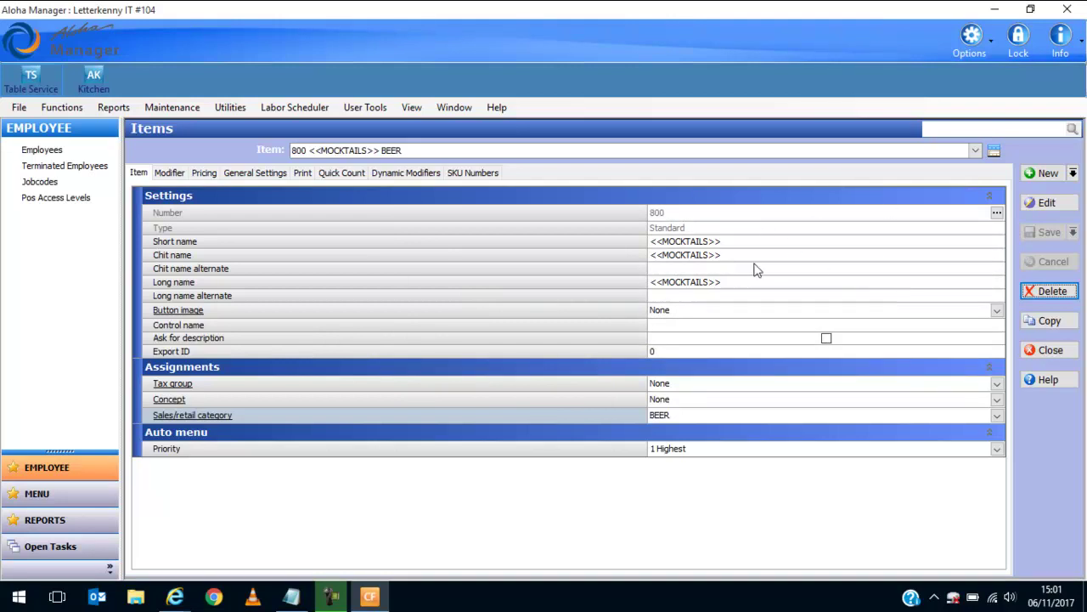
Step: Check where the <<MOCKTAILS>> heading sits in the item list relative to the items numbered just before it
left_click(975, 151)
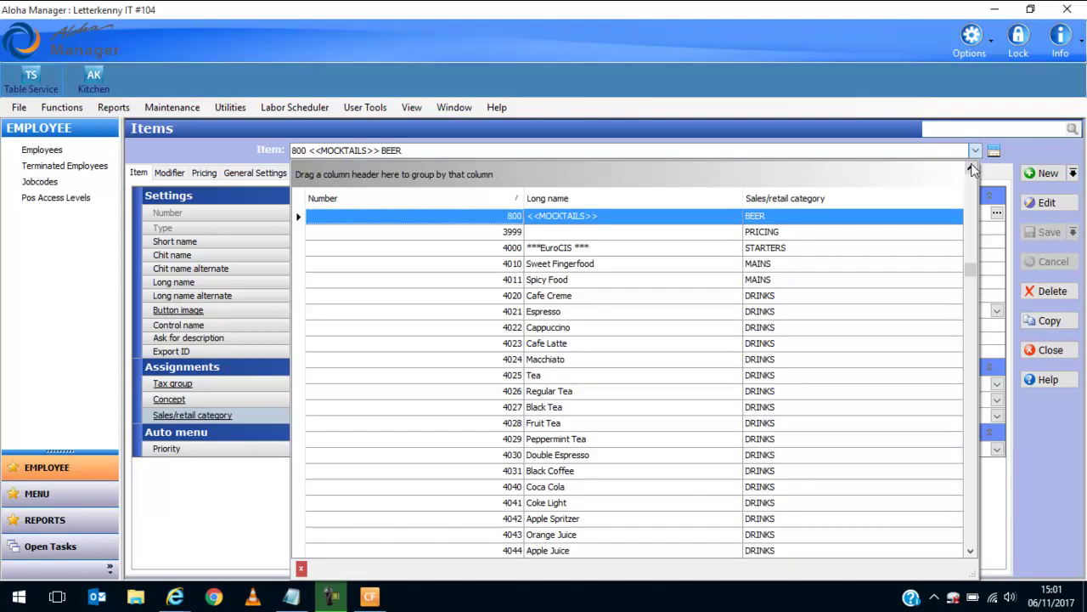
left_click(970, 168)
left_click(970, 168)
left_click(970, 167)
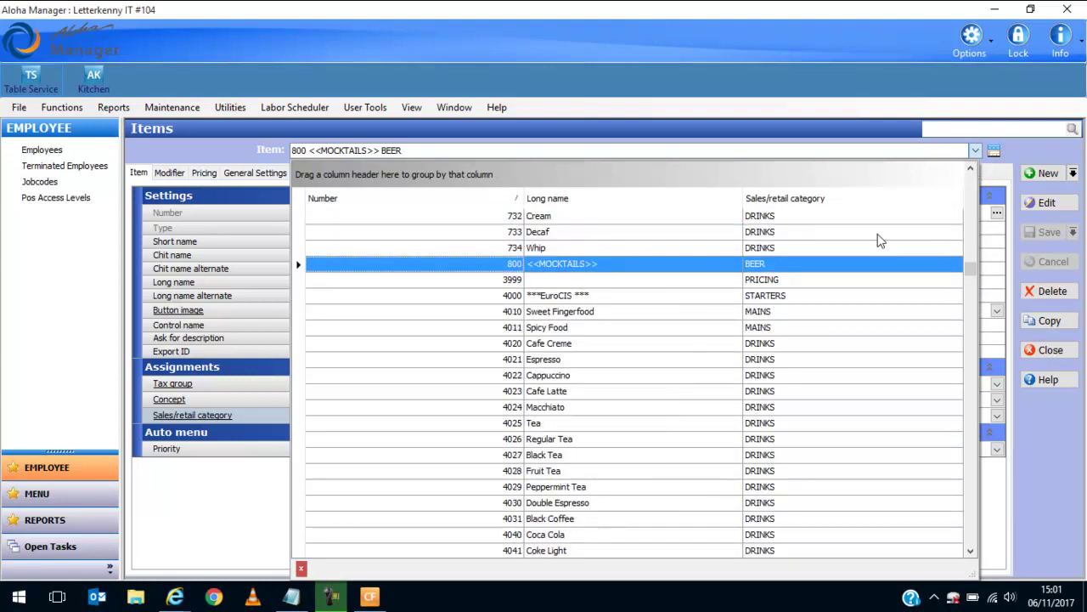
left_click(970, 167)
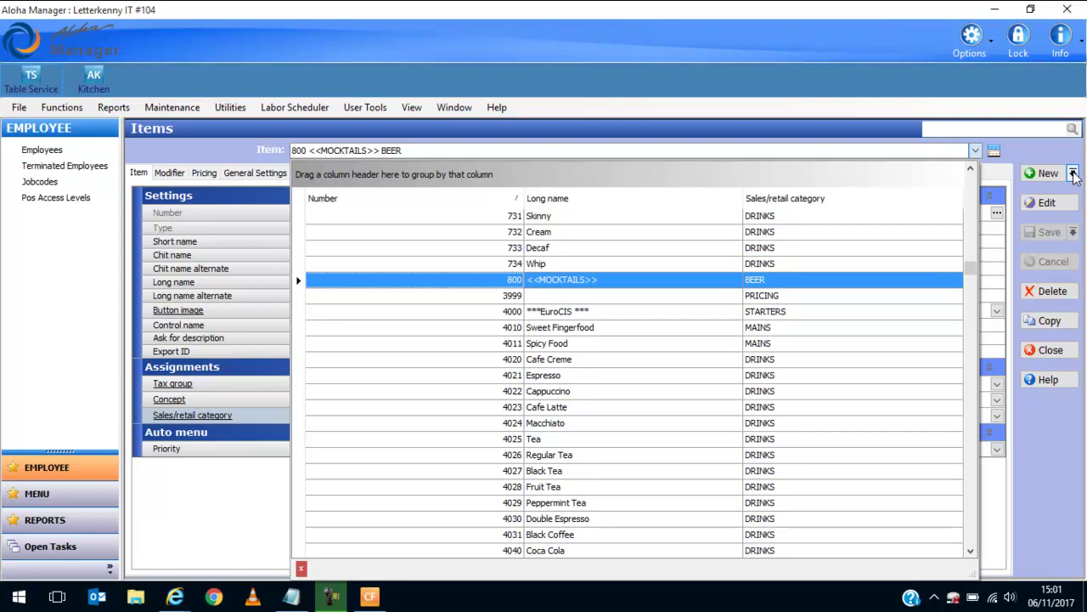
left_click(970, 167)
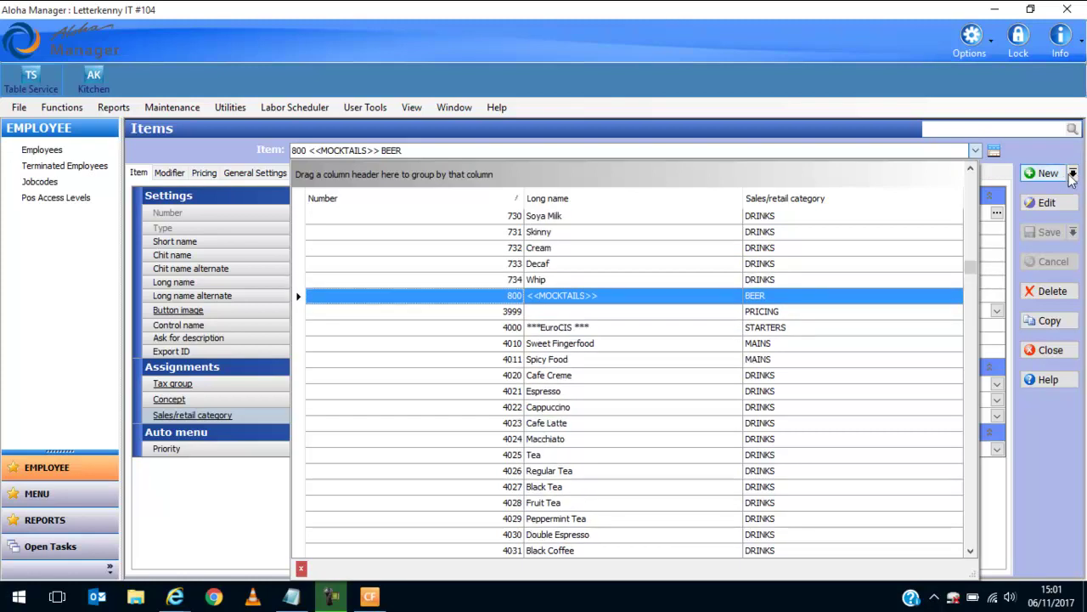